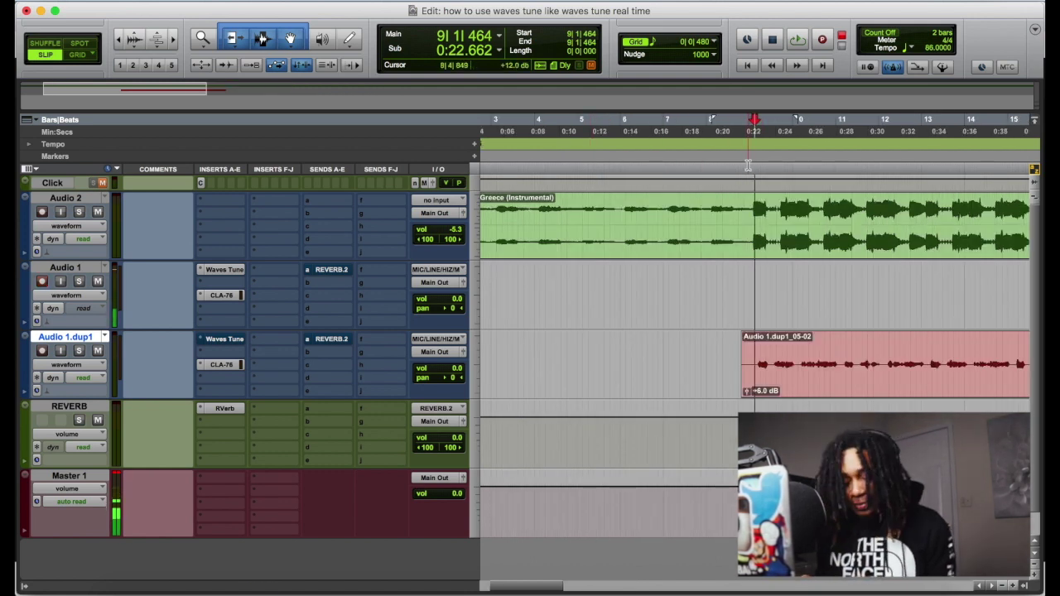
Step: Play back the vocal clip on Audio 1.dup1 together with the instrumental
key(space)
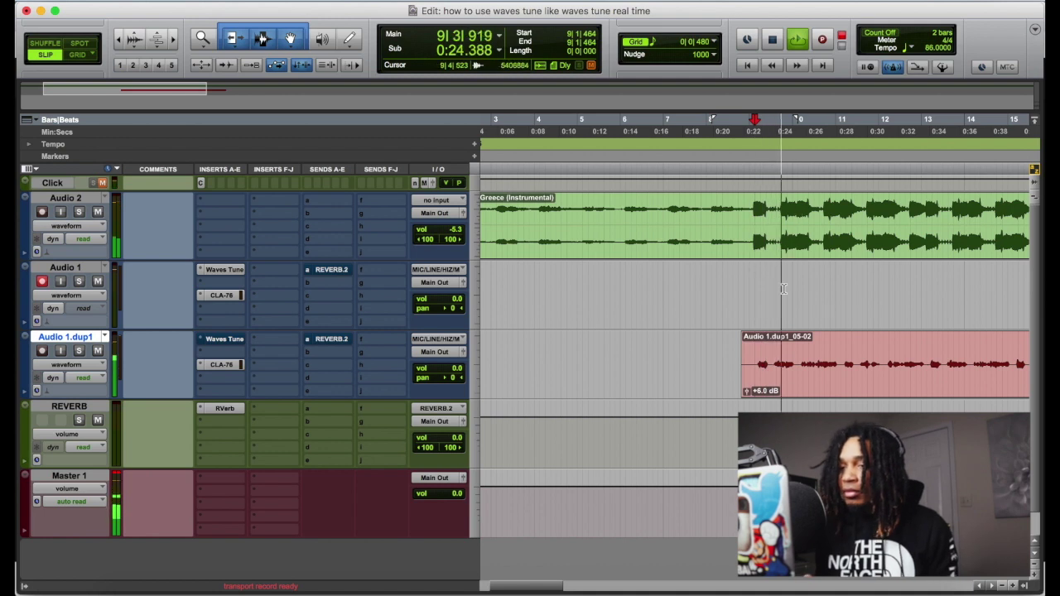
scroll(784, 294, right, 5)
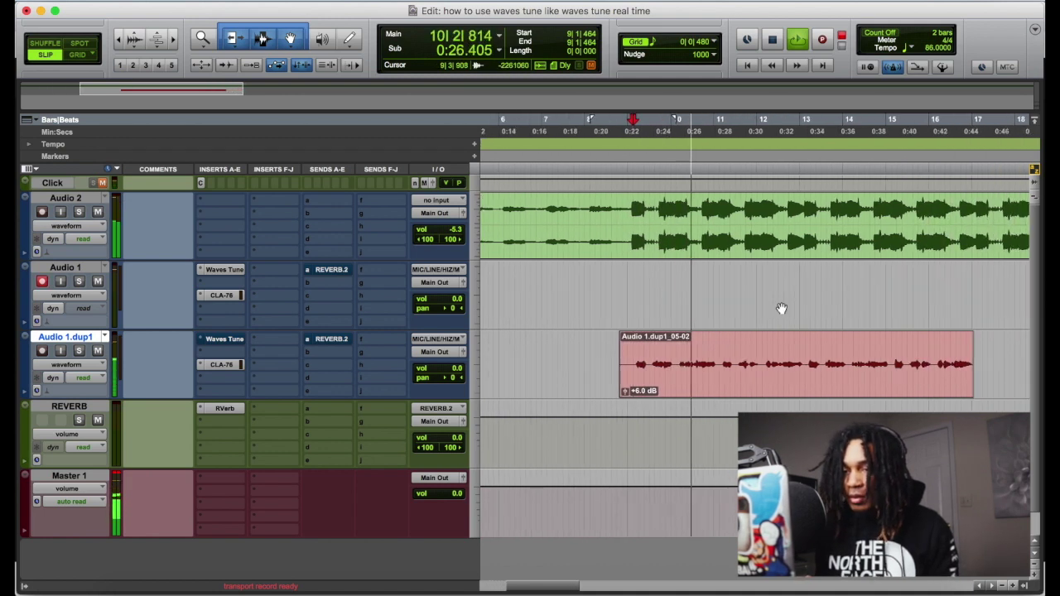
scroll(782, 308, right, 1)
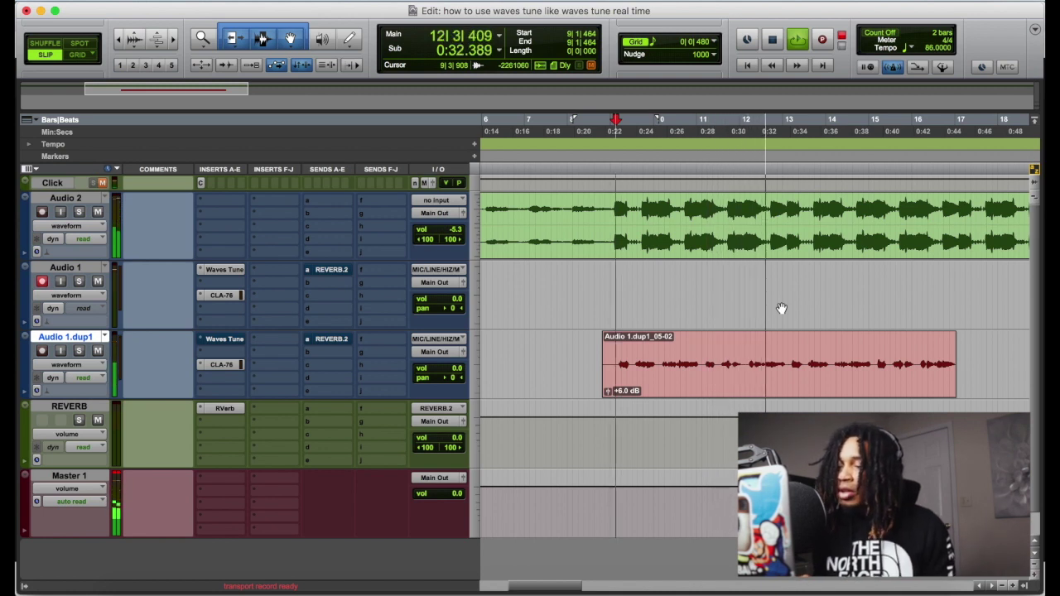
key(space)
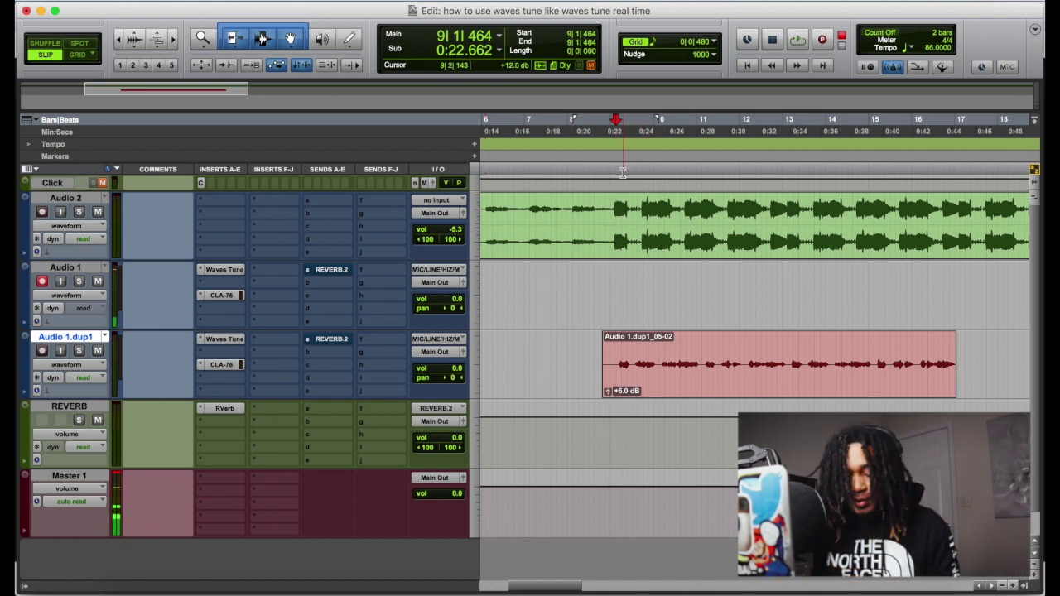
key(space)
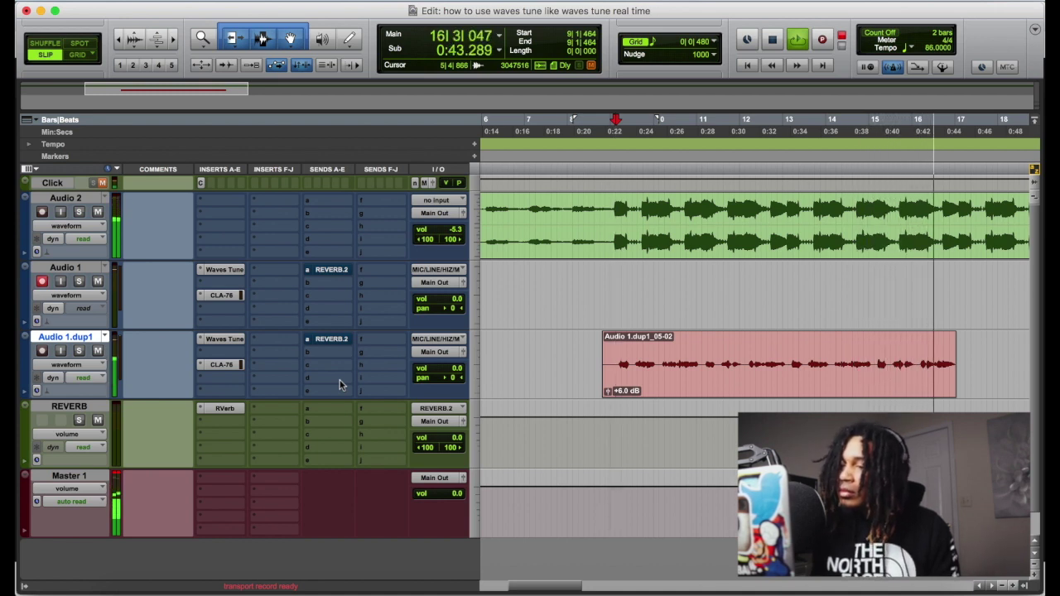
key(space)
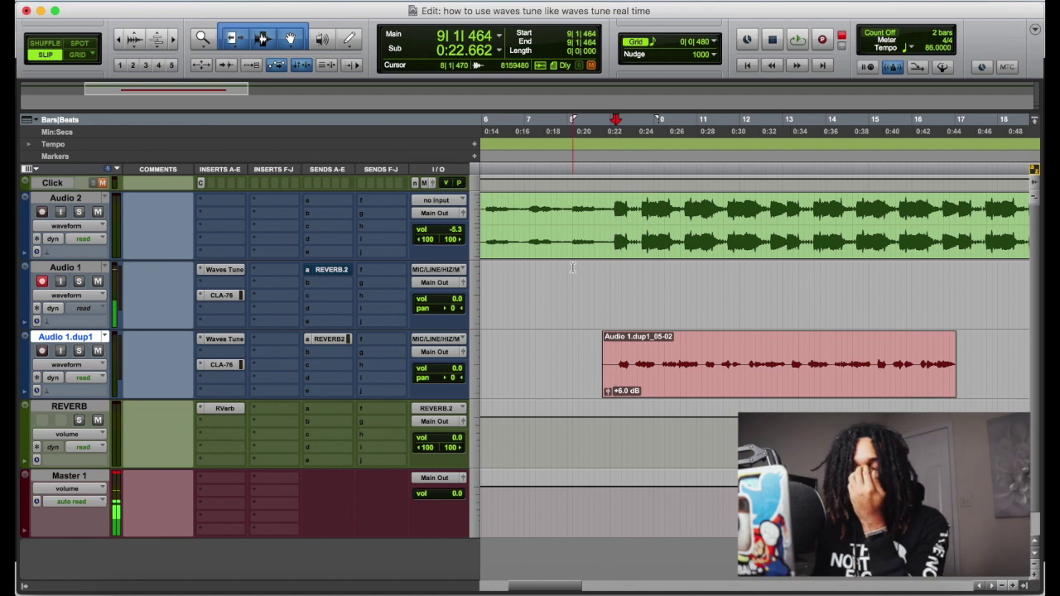
Step: Raise the clip gain of the vocal clip on Audio 1.dup1 to +8.6 dB during playback
key(space)
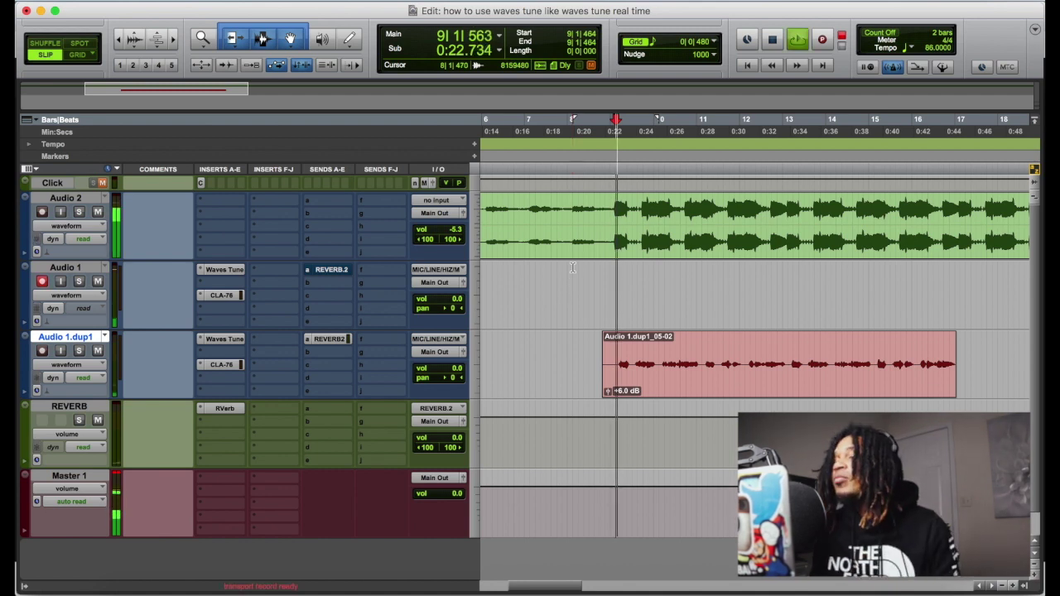
click(607, 391)
drag(605, 394, 606, 391)
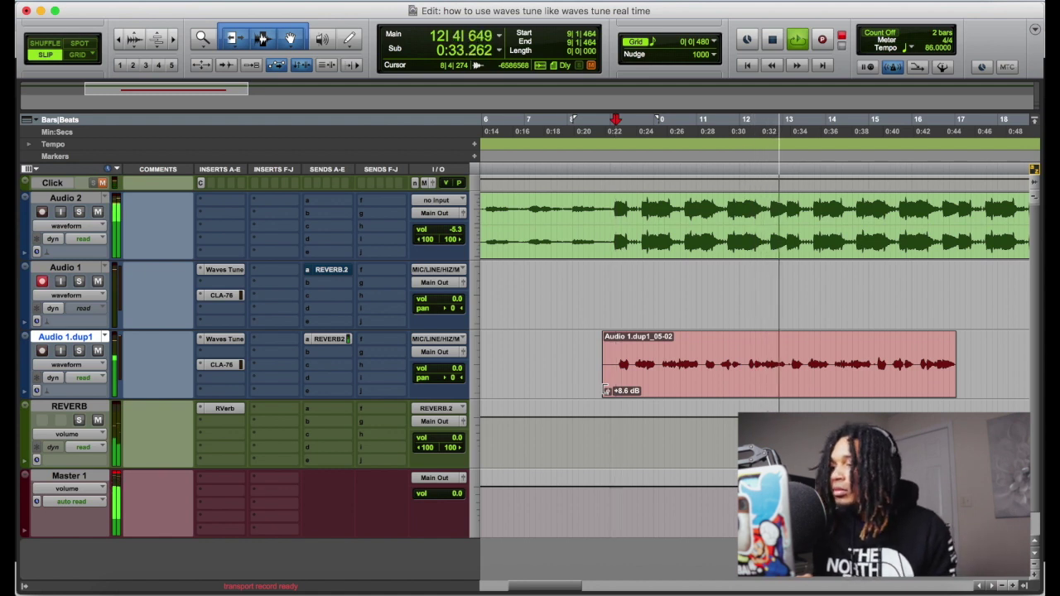
key(space)
Step: Insert the Waves Tune (mono) plug-in in the second insert slot of Audio 1.dup1
click(231, 354)
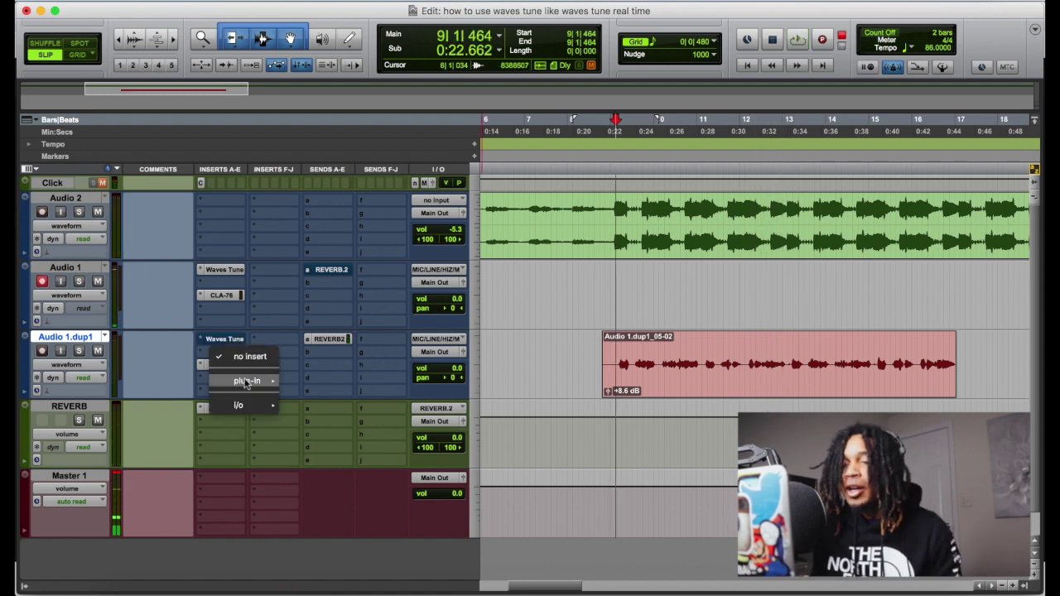
mouse_move(248, 380)
mouse_move(331, 534)
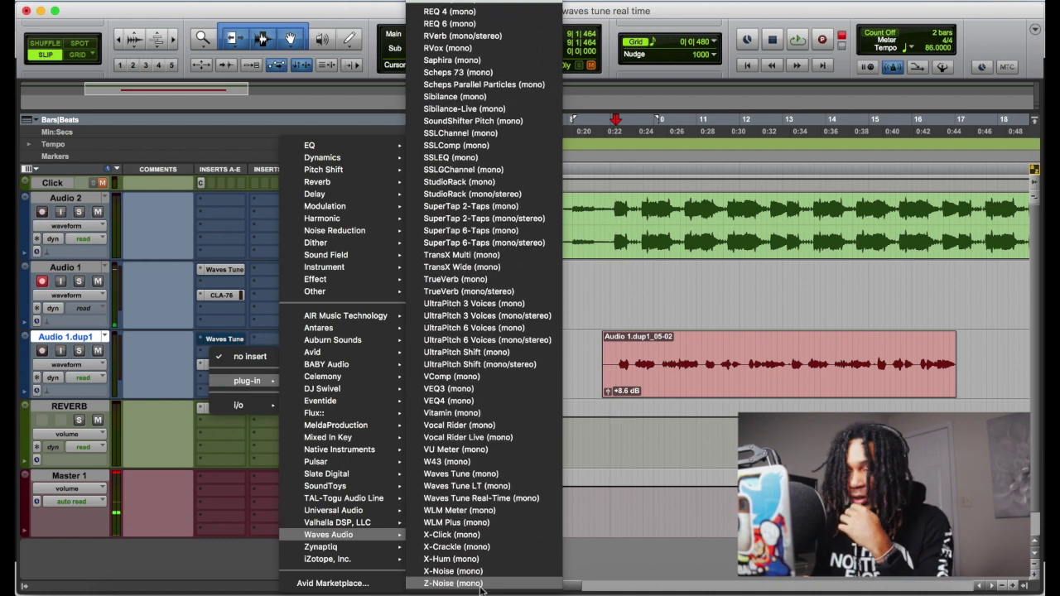
click(482, 475)
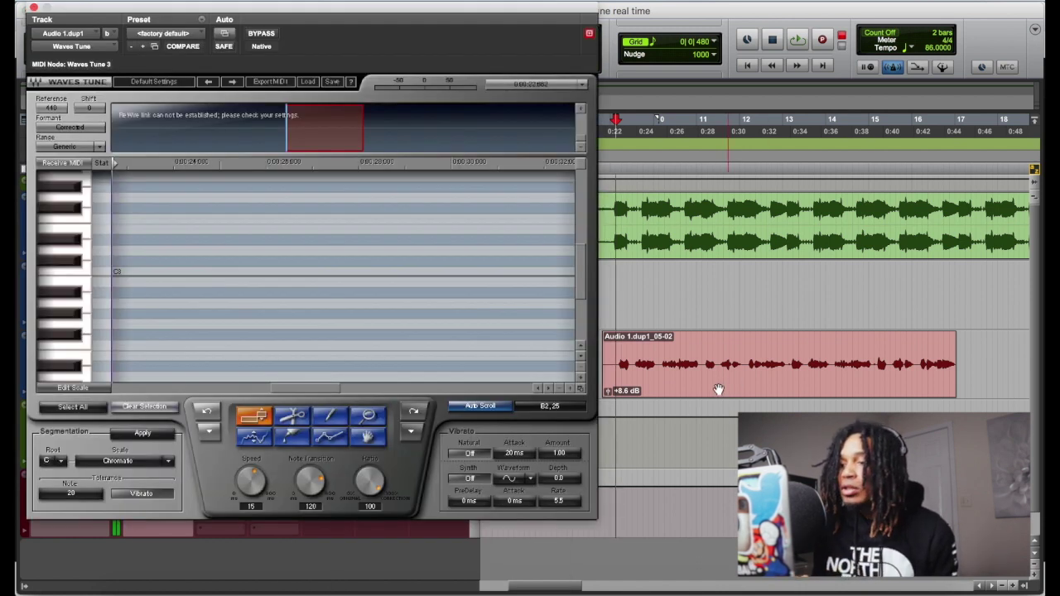
Step: Trim the start of the vocal clip slightly and play the selected clip through so Waves Tune scans it
drag(602, 379, 617, 386)
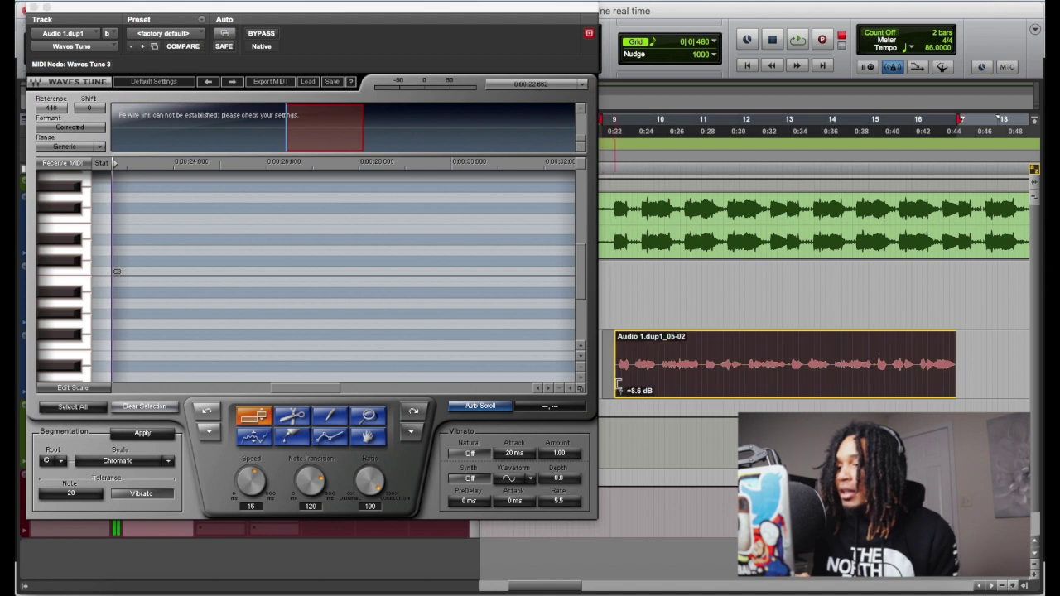
click(772, 373)
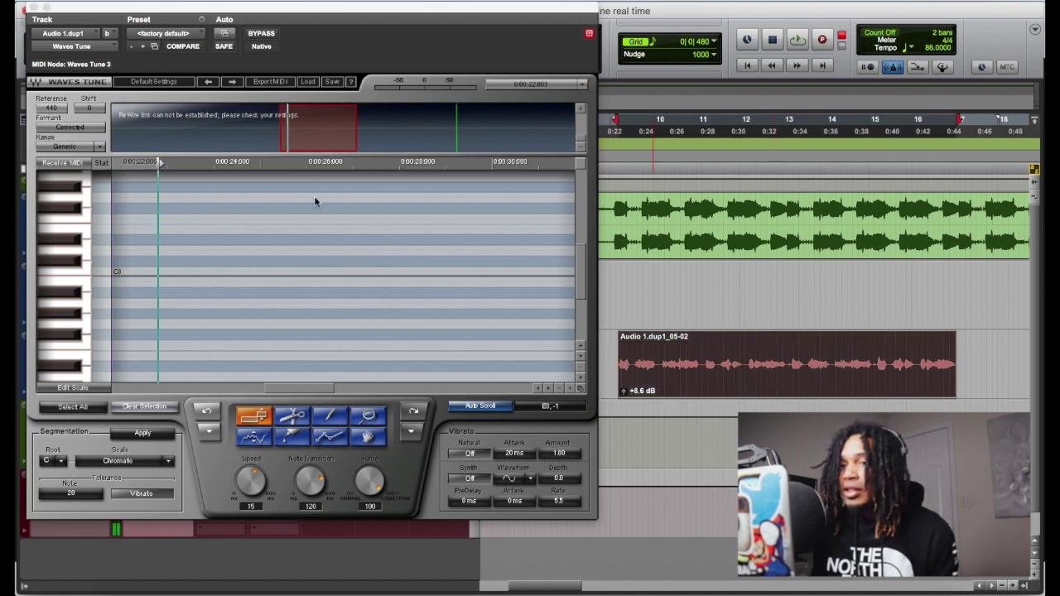
key(space)
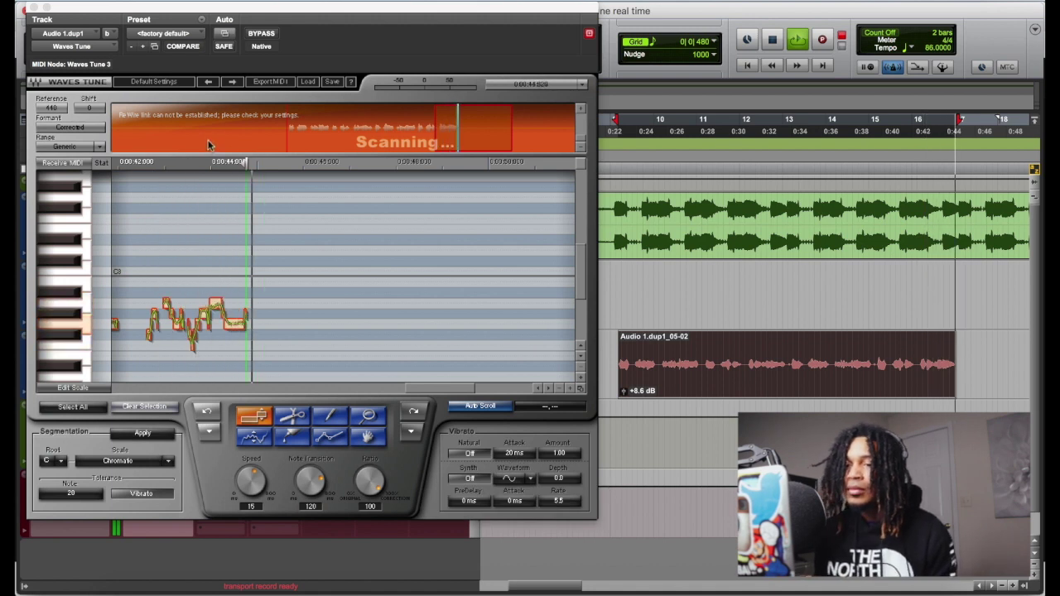
key(space)
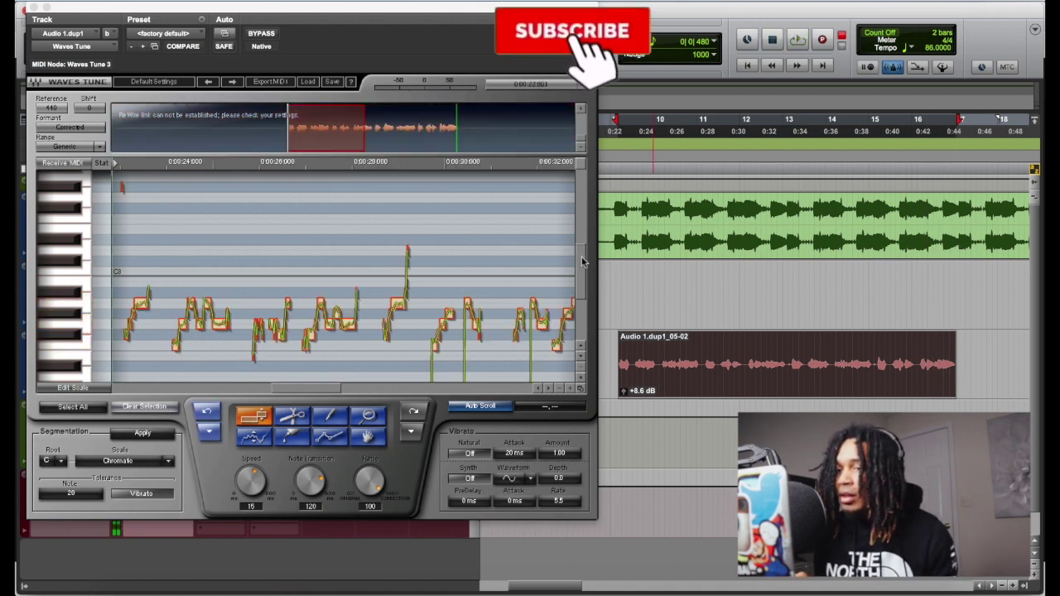
Step: Select all detected notes and set them to root D, Natural Minor scale, with Speed and Note Transition at 0
scroll(570, 264, down, 3)
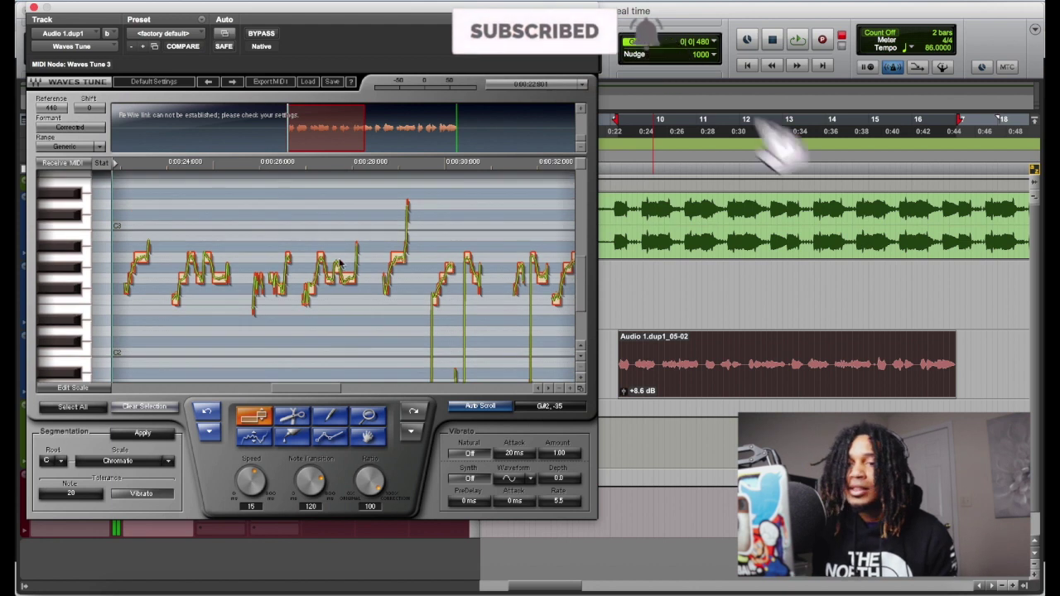
drag(114, 210, 646, 394)
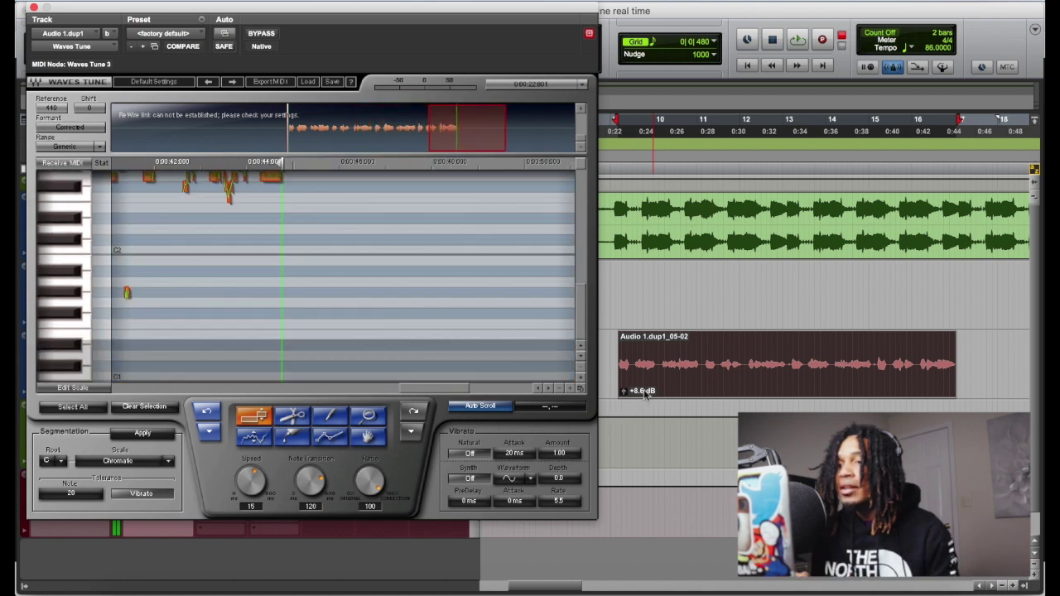
click(60, 461)
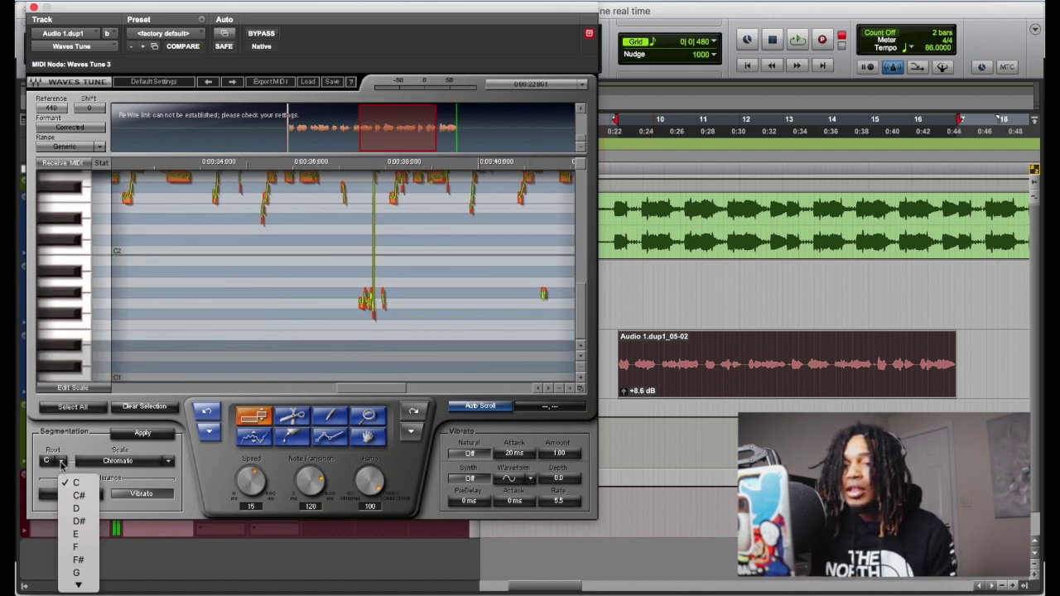
click(83, 510)
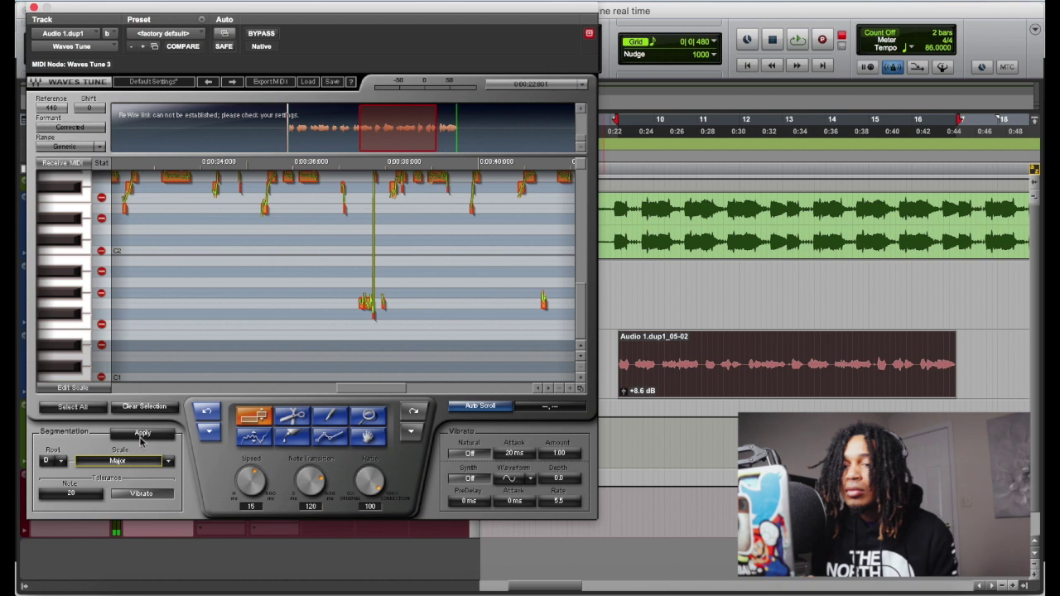
click(143, 461)
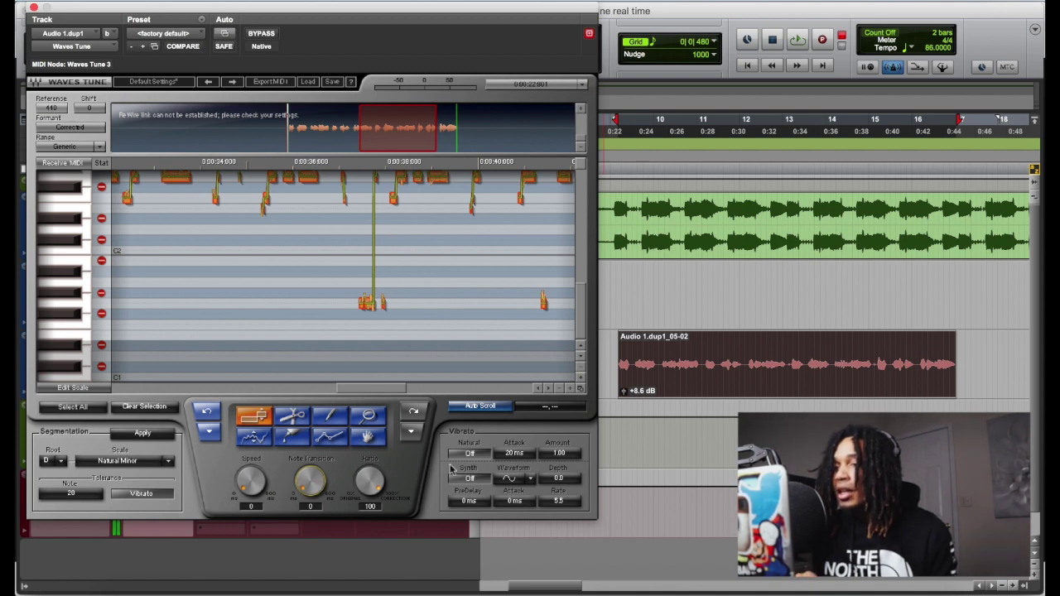
Step: Play back the tuned vocal while following its notes in the pitch editor
key(space)
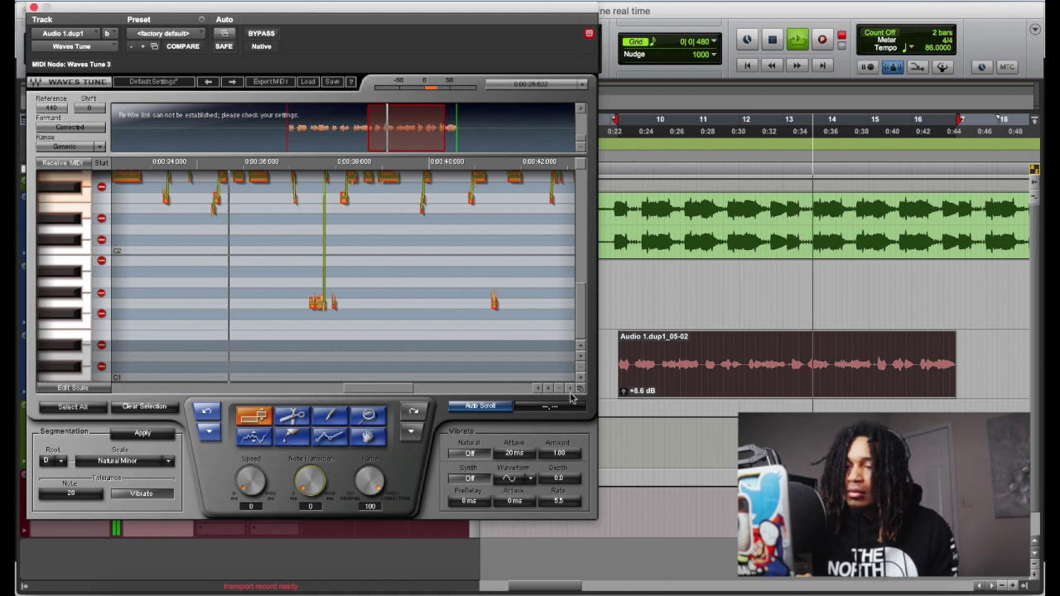
drag(582, 294, 578, 267)
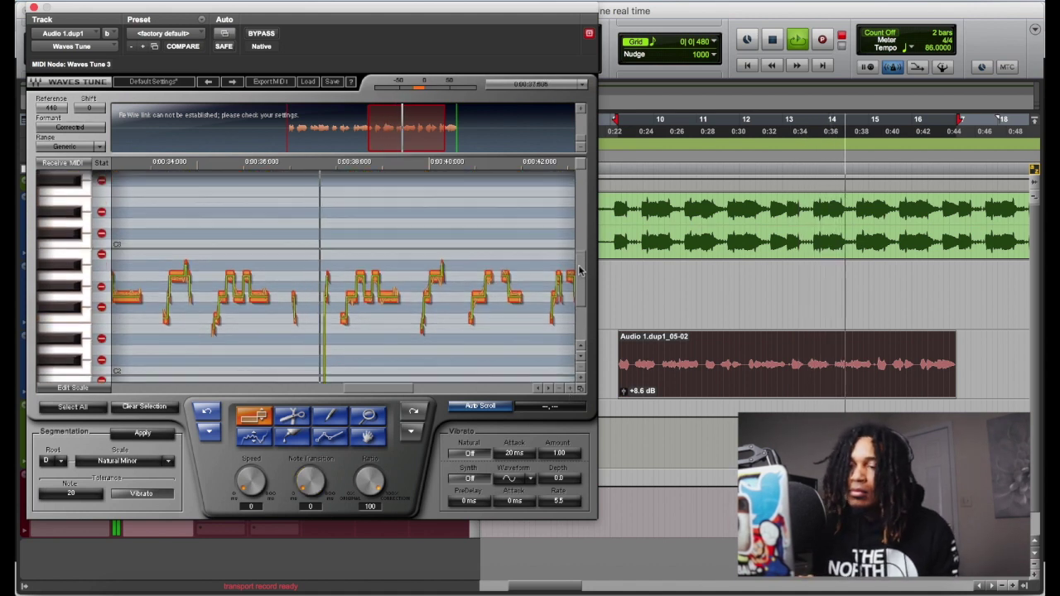
scroll(578, 267, down, 2)
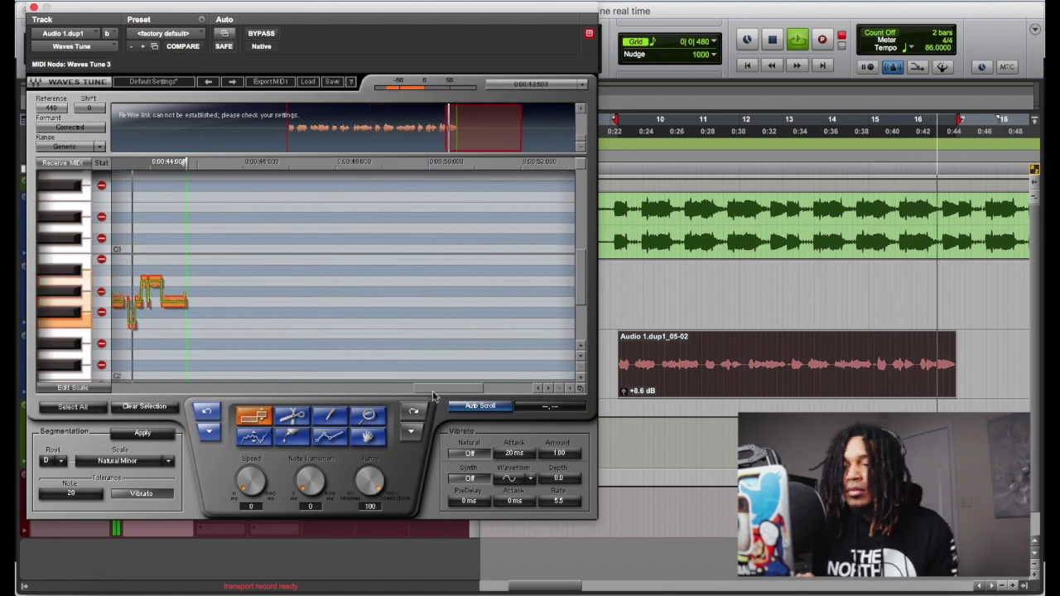
key(space)
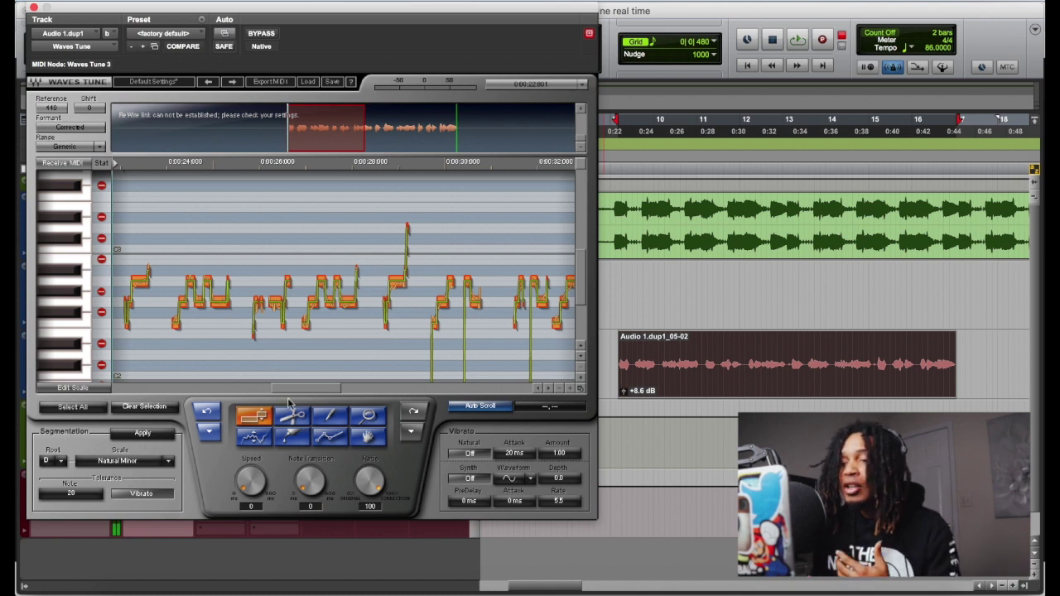
Step: Reselect the notes across the whole vocal clip in the pitch editor
click(407, 286)
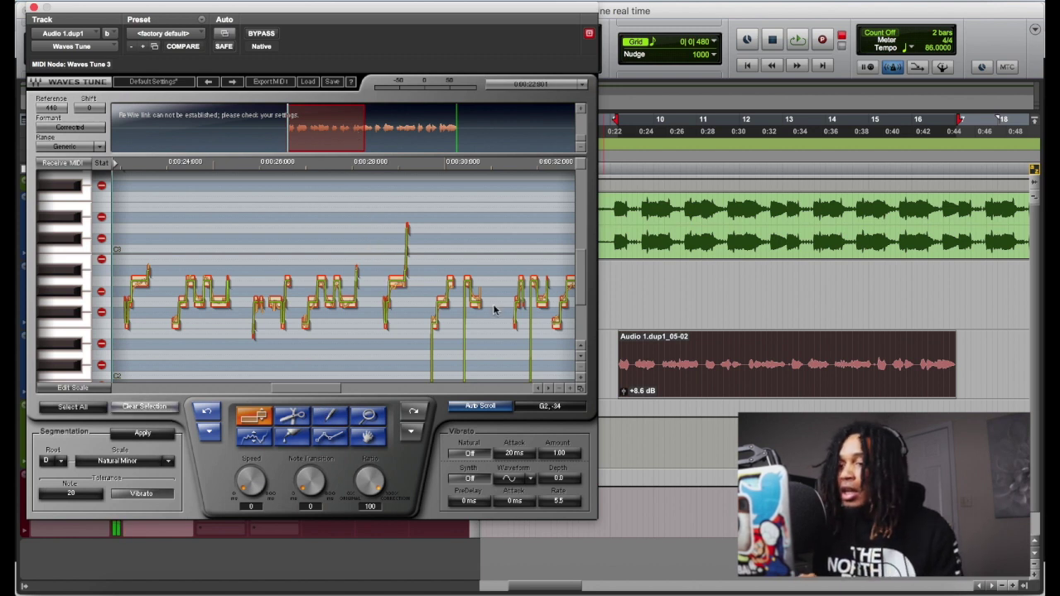
click(559, 388)
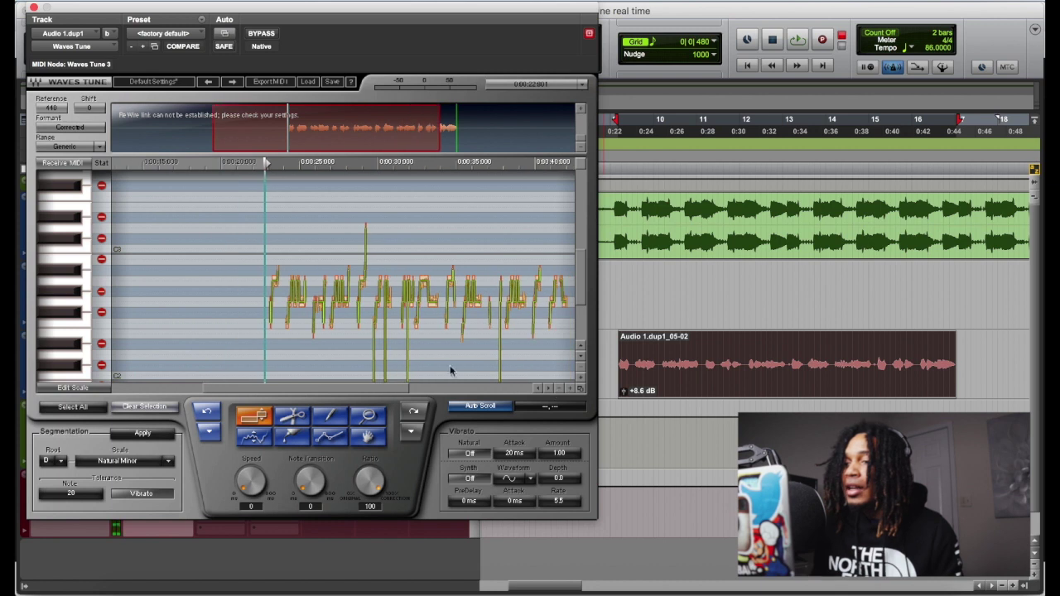
drag(246, 209, 562, 398)
Step: Switch Formant to Non Corrected and audition the vocal with different pitch Shift values
click(86, 127)
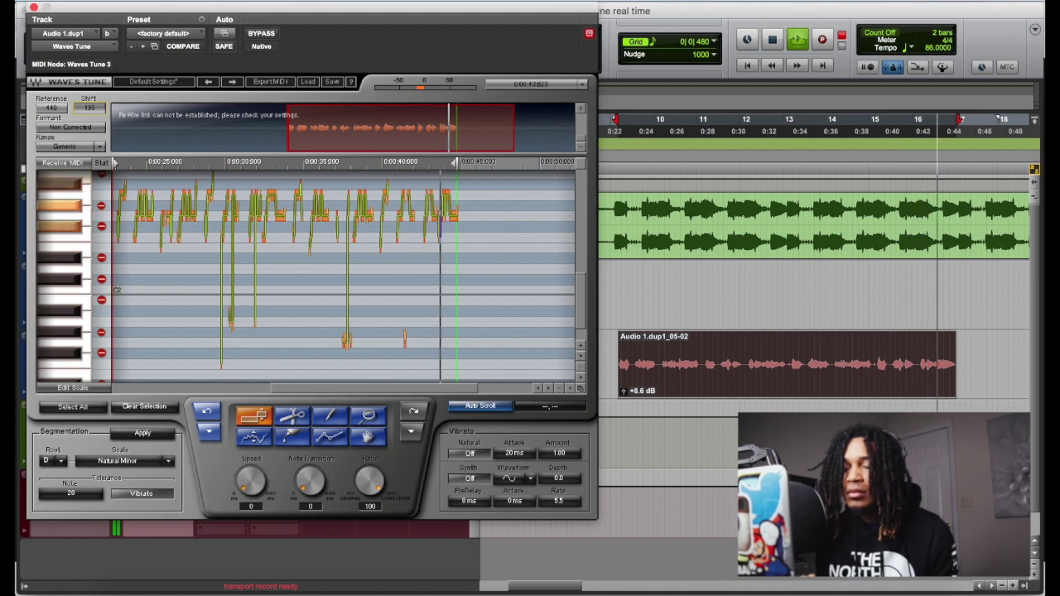
key(space)
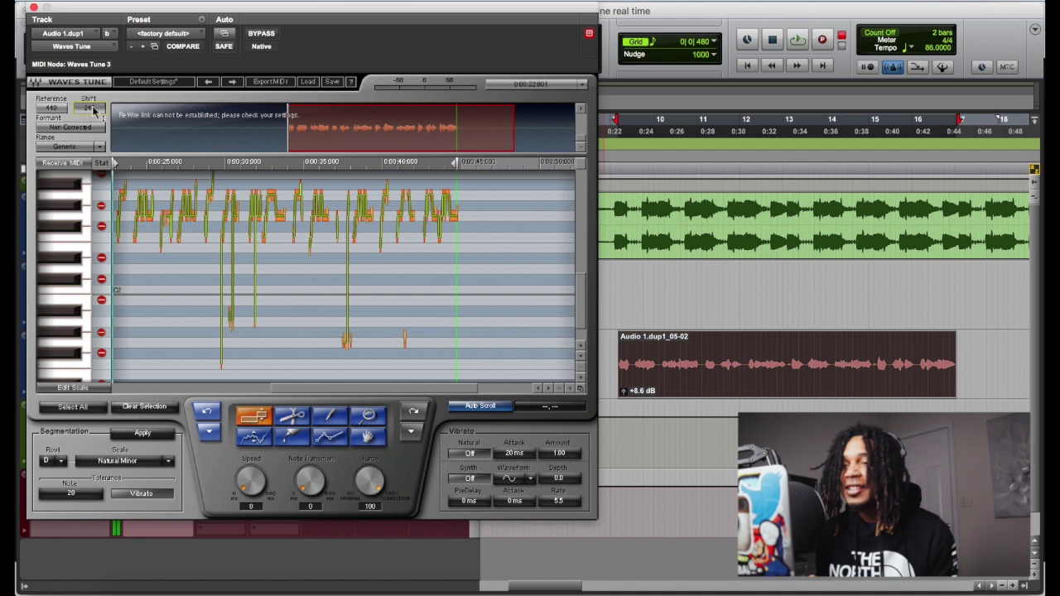
key(space)
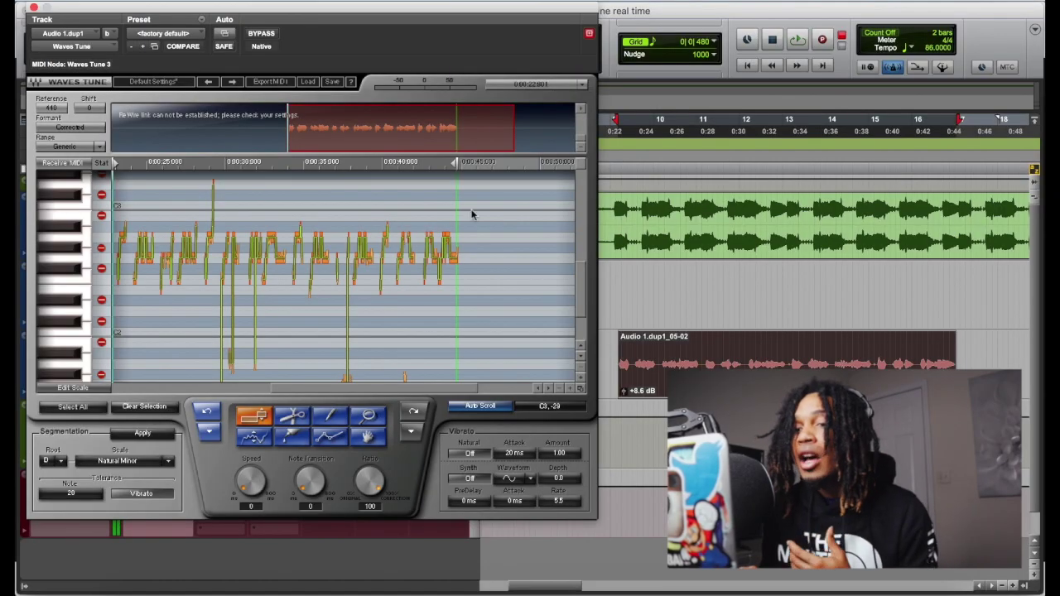
scroll(447, 249, down, 3)
scroll(414, 277, right, 3)
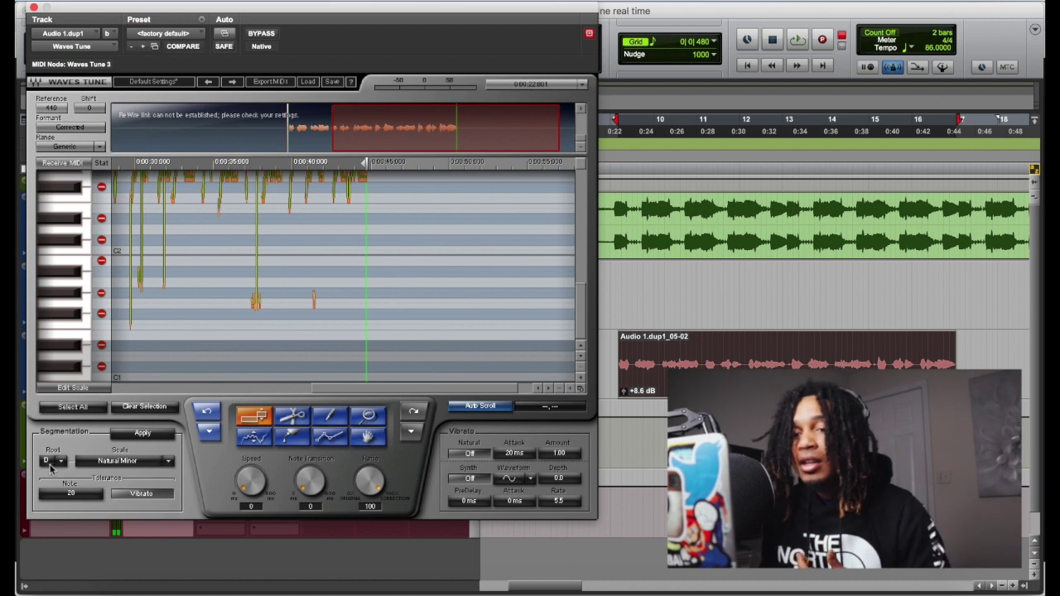